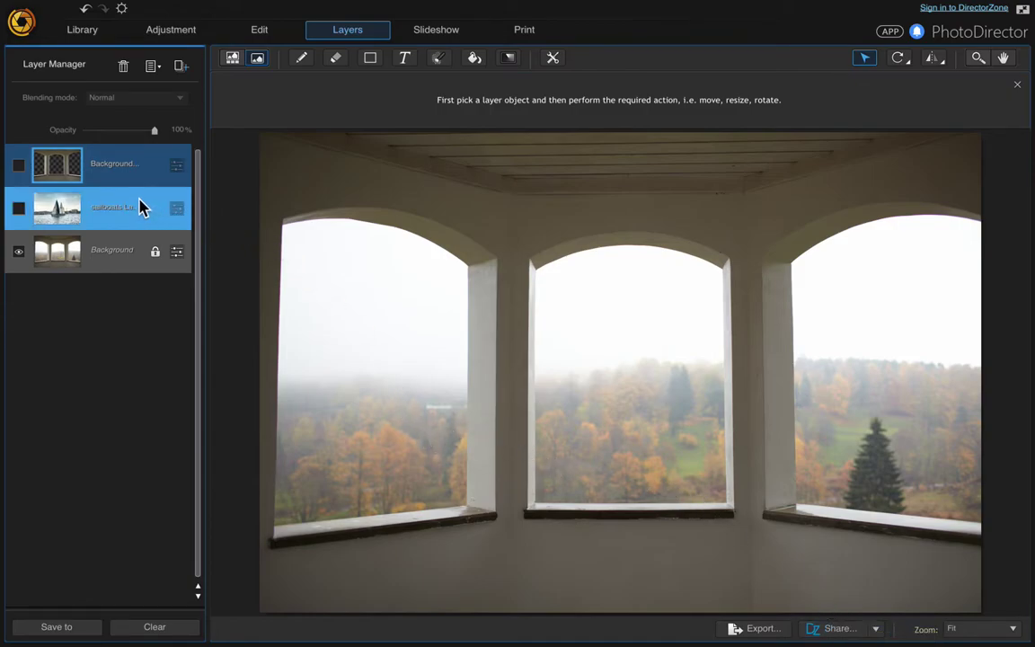
Step: Toggle the window-frame, room and sailboat layers to preview the harbor-through-windows composite
click(18, 165)
click(19, 251)
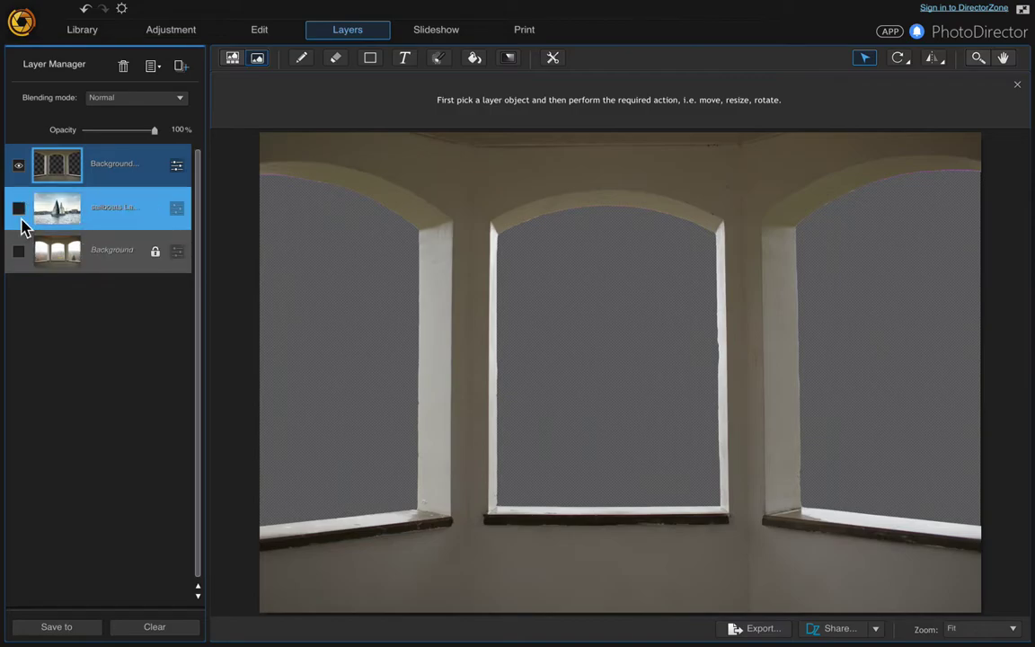
click(19, 209)
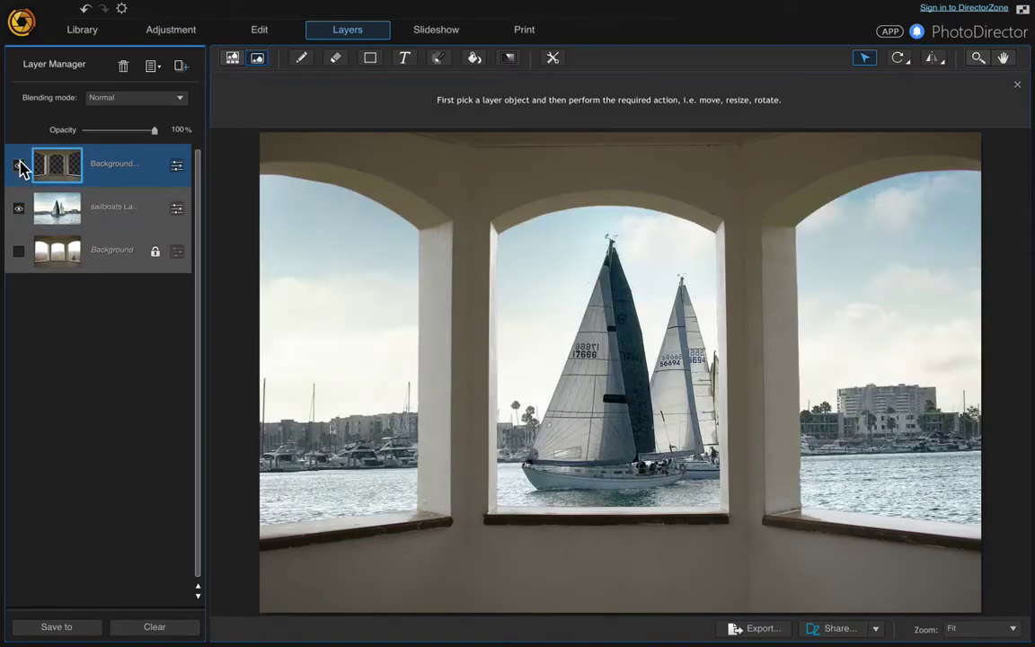
click(19, 167)
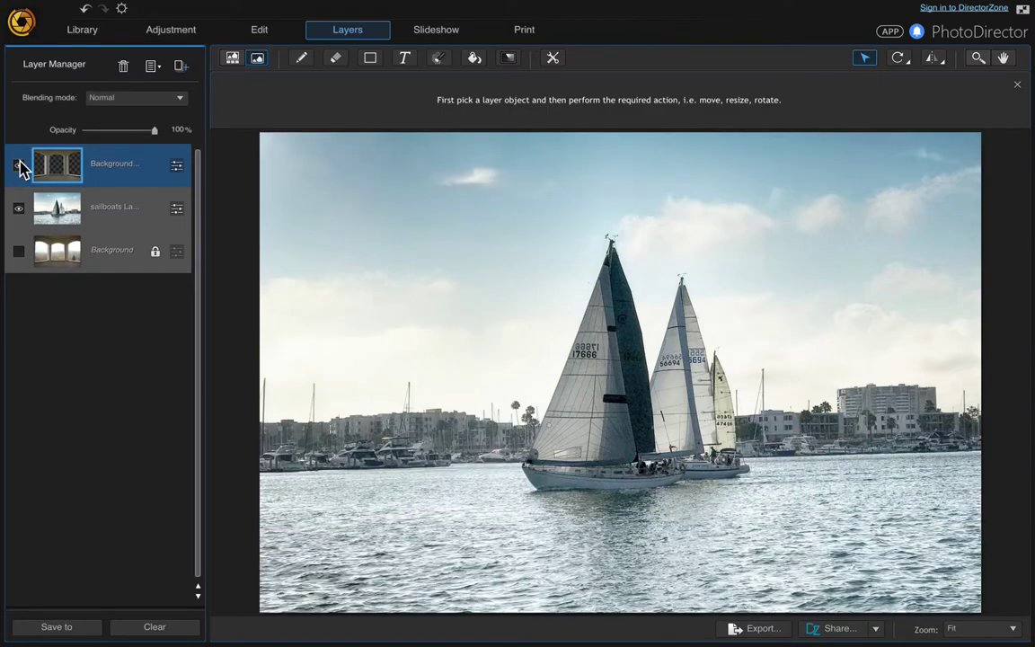
click(19, 167)
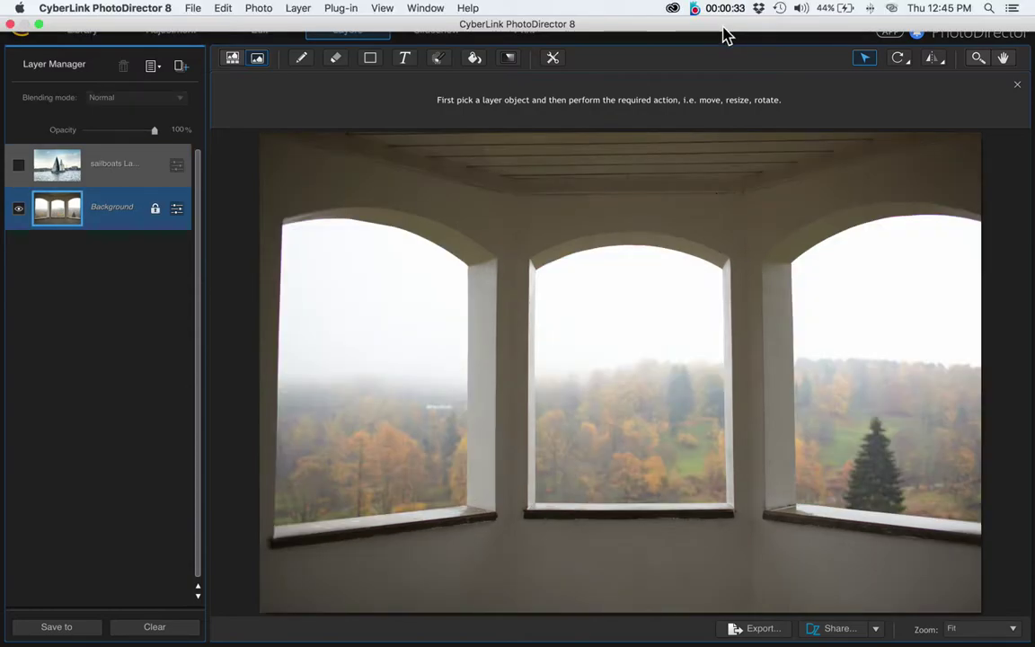
Step: Duplicate the Background layer, hide the original, and make the copy the working layer
right_click(134, 214)
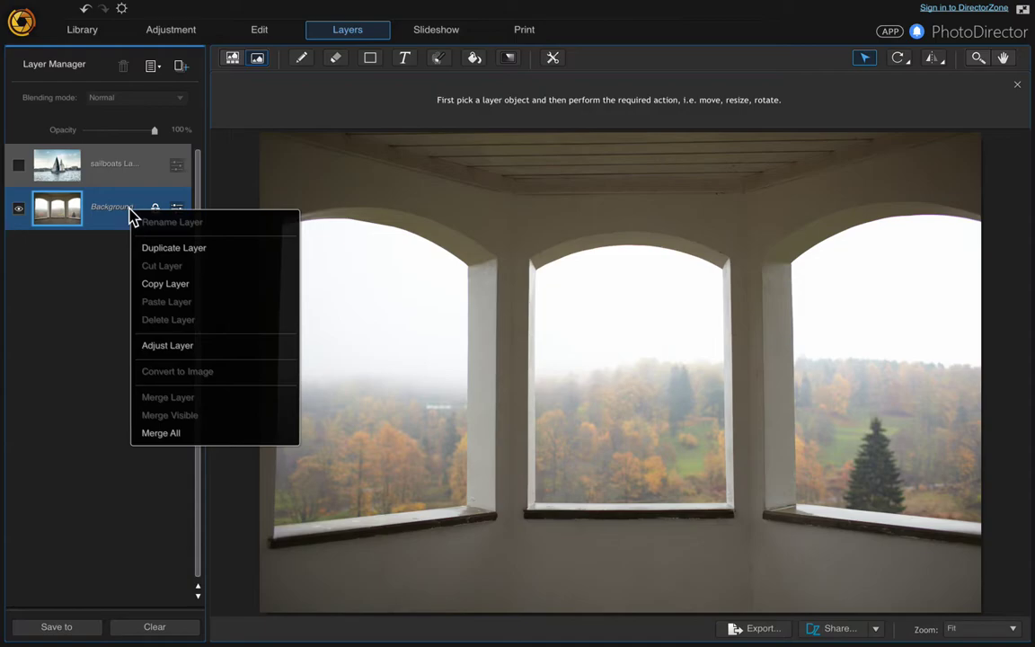
click(152, 250)
click(152, 254)
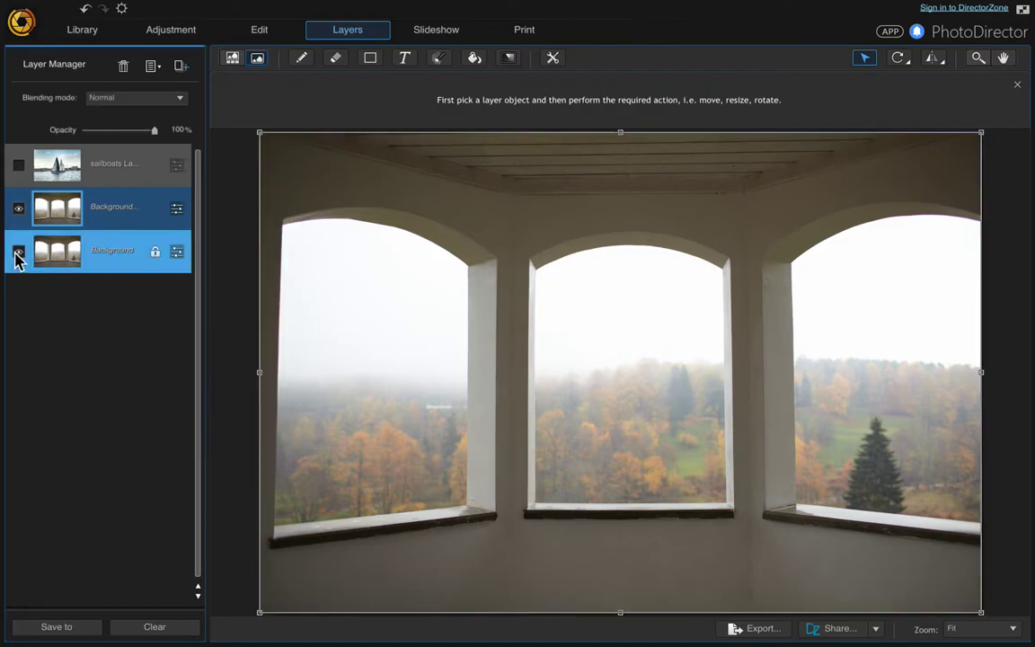
click(17, 253)
click(103, 202)
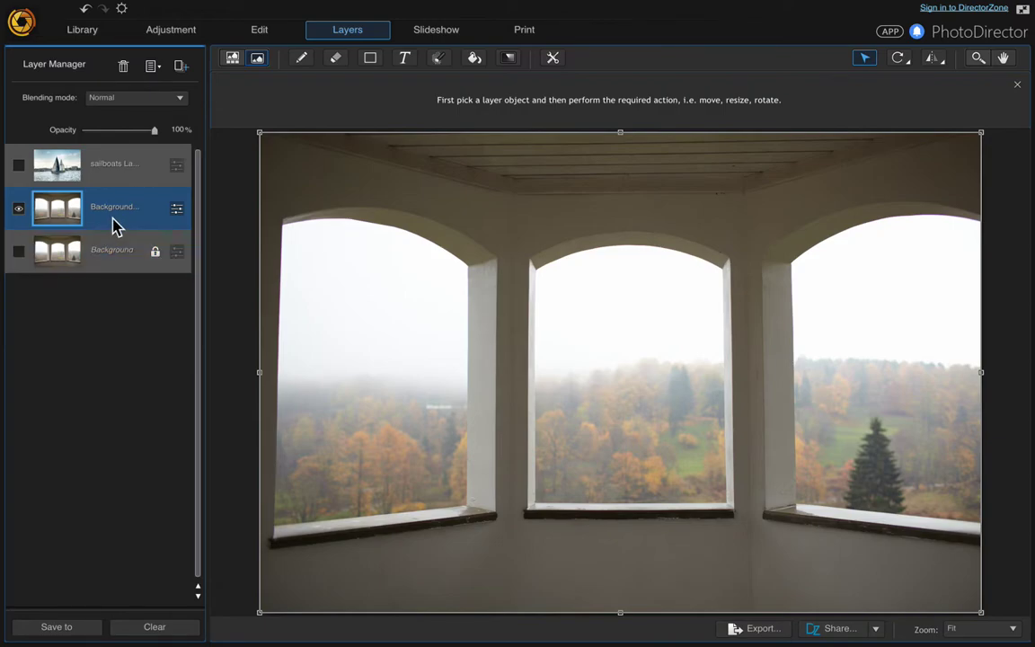
Step: Choose the Smart Brush in the Select Area tool and enlarge the brush
click(440, 60)
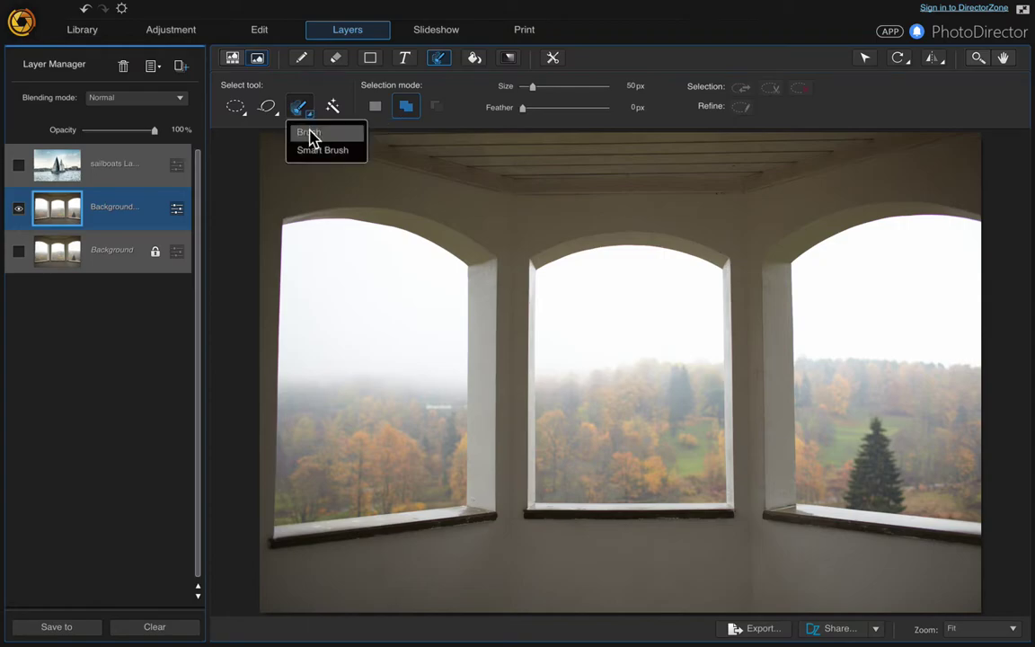
click(305, 110)
click(312, 157)
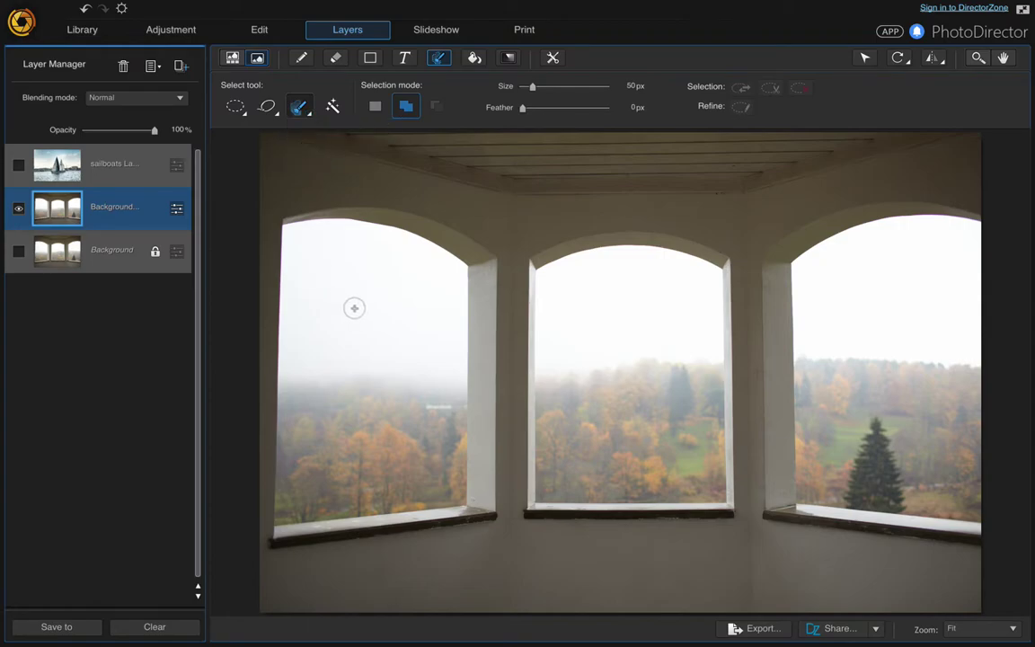
scroll(355, 308, up, 3)
Step: Paint over the foggy view in the left, middle and right windows
mouse_move(357, 309)
mouse_down()
mouse_move(367, 443)
mouse_move(294, 503)
mouse_move(301, 248)
mouse_move(423, 288)
mouse_move(429, 274)
mouse_move(441, 356)
mouse_move(428, 470)
mouse_move(418, 482)
mouse_move(444, 464)
mouse_up()
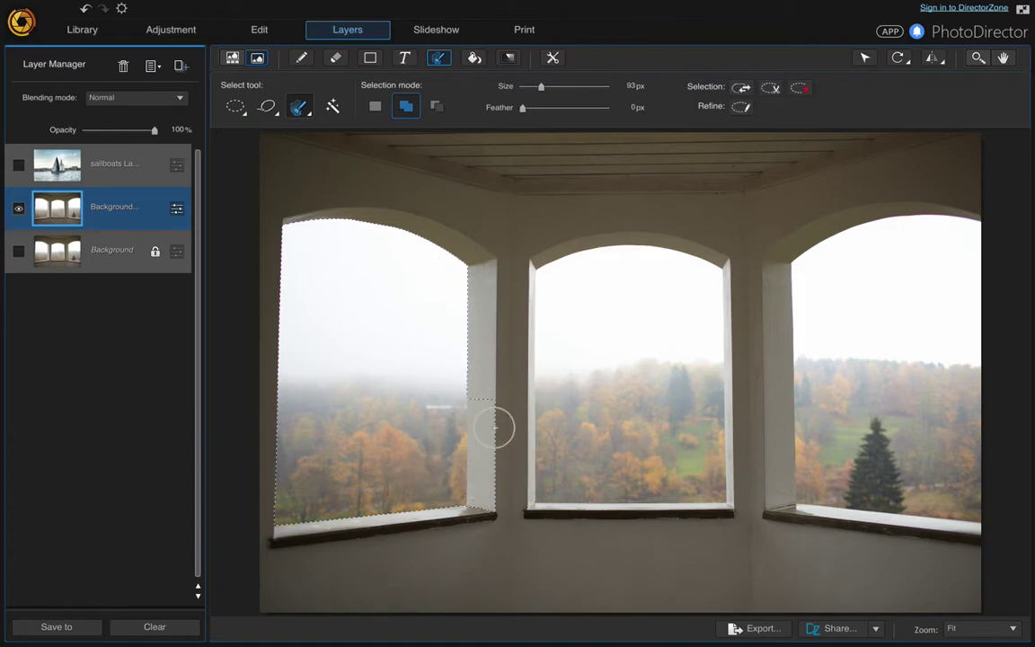
mouse_move(596, 296)
mouse_down()
mouse_move(589, 461)
mouse_move(563, 436)
mouse_up()
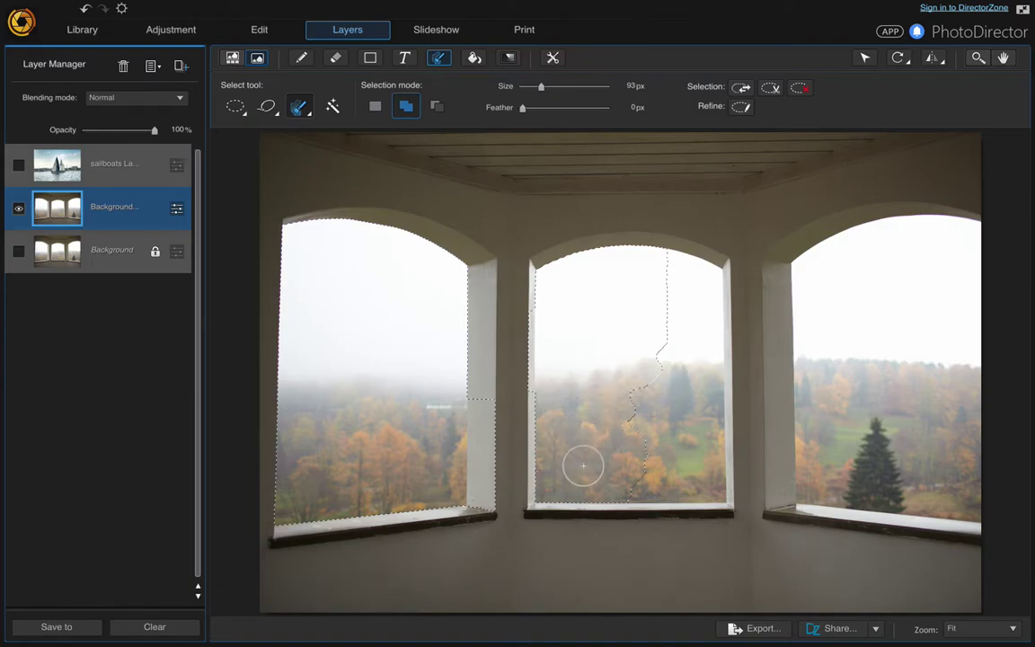
mouse_move(685, 464)
mouse_down()
mouse_move(663, 368)
mouse_move(676, 281)
mouse_up()
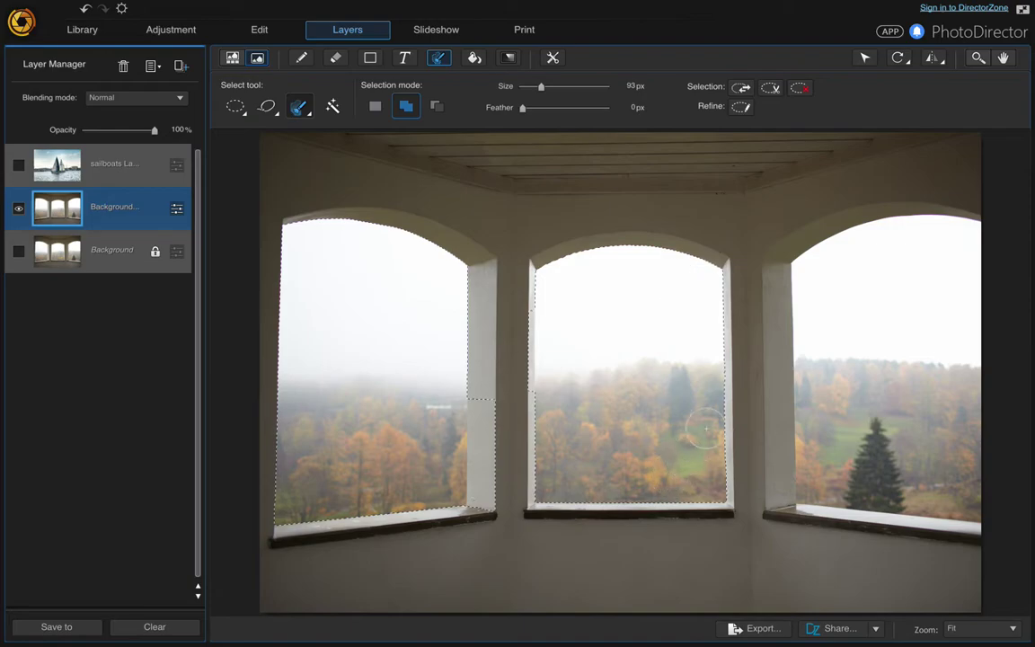
mouse_move(901, 259)
mouse_down()
mouse_move(899, 415)
mouse_move(973, 330)
mouse_move(970, 252)
mouse_move(835, 252)
mouse_move(823, 286)
mouse_move(830, 489)
mouse_move(970, 491)
mouse_move(962, 438)
mouse_move(972, 364)
mouse_move(951, 411)
mouse_move(898, 472)
mouse_move(889, 443)
mouse_move(910, 412)
mouse_move(883, 393)
mouse_move(813, 433)
mouse_move(762, 514)
mouse_up()
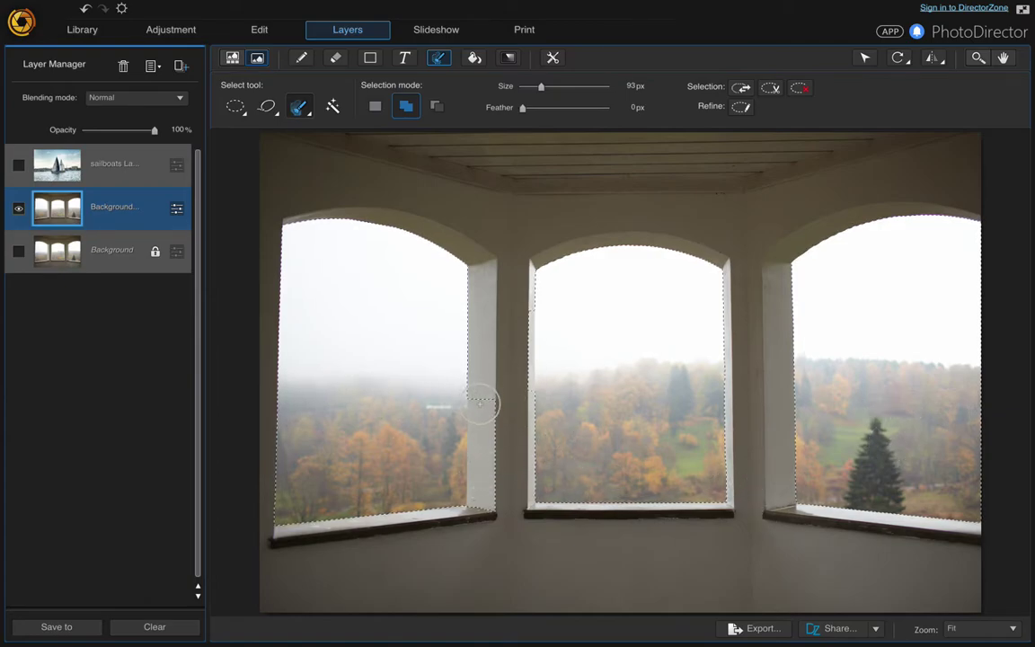
Step: Shrink the brush and subtract the pillars and sills from the window selection
key(alt)
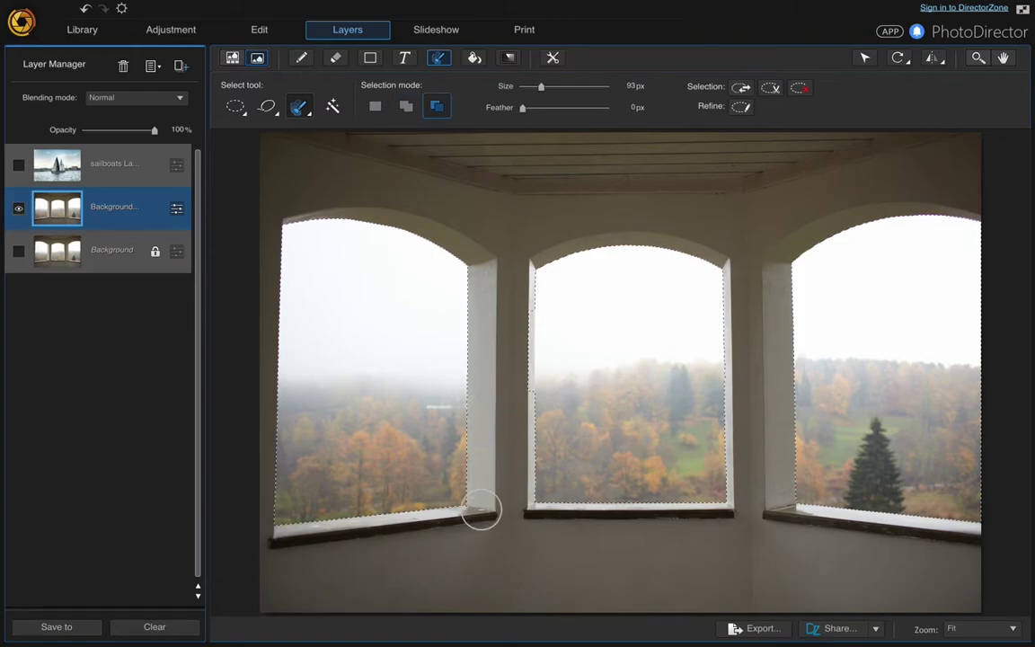
key(alt)
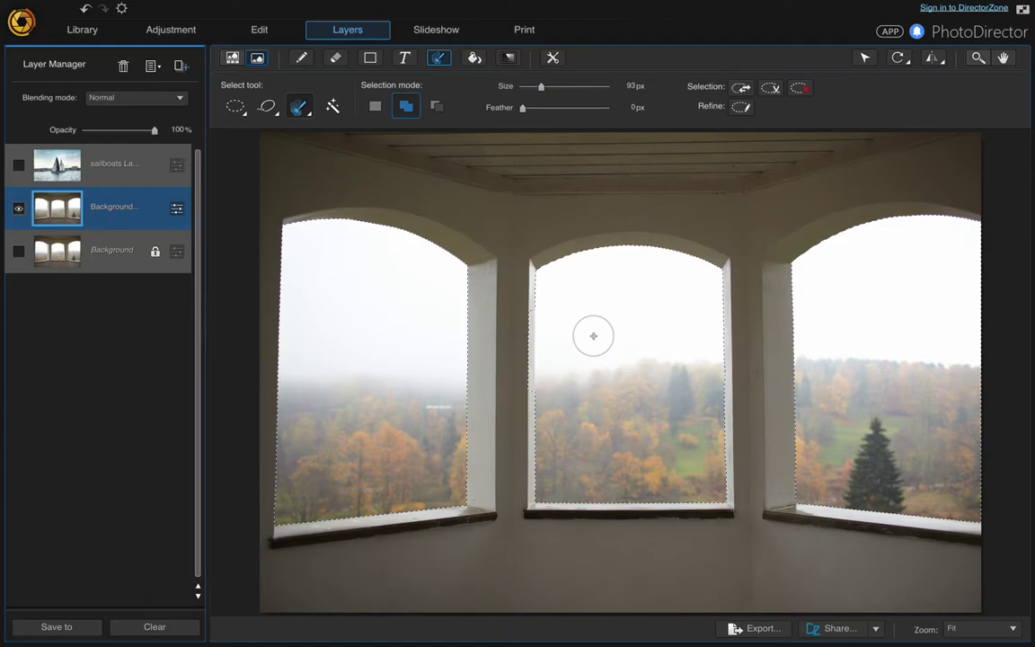
scroll(550, 285, down, 8)
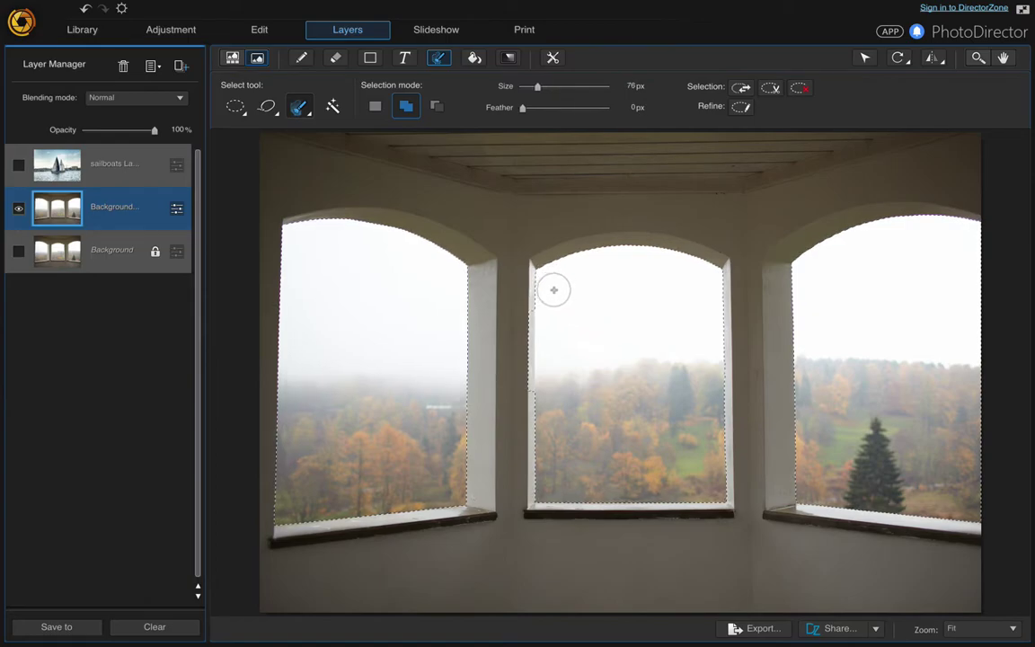
scroll(539, 301, down, 2)
key(alt)
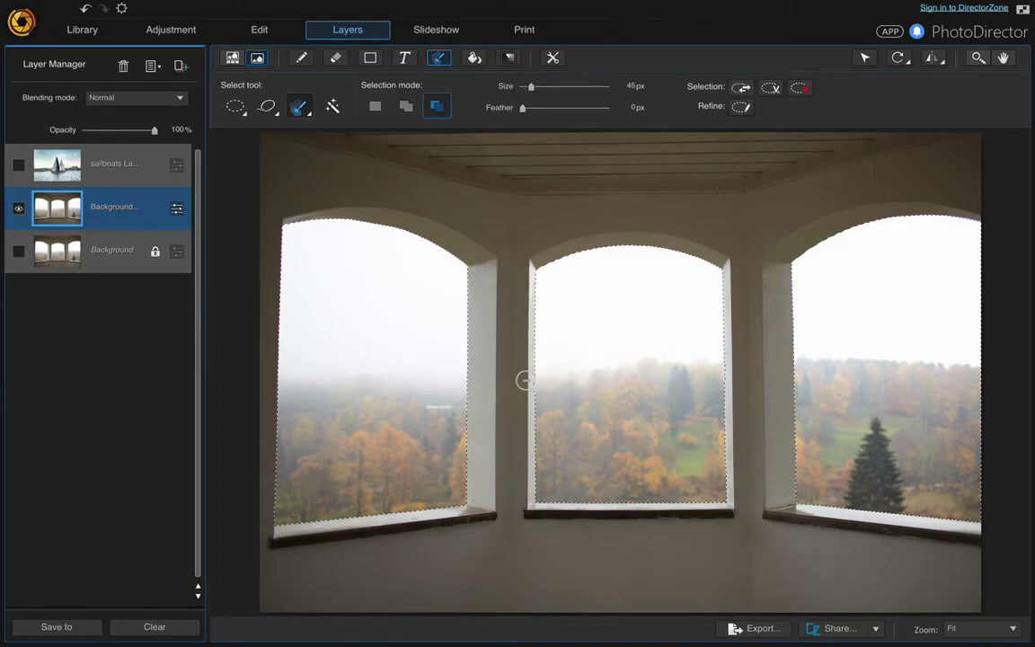
key(alt)
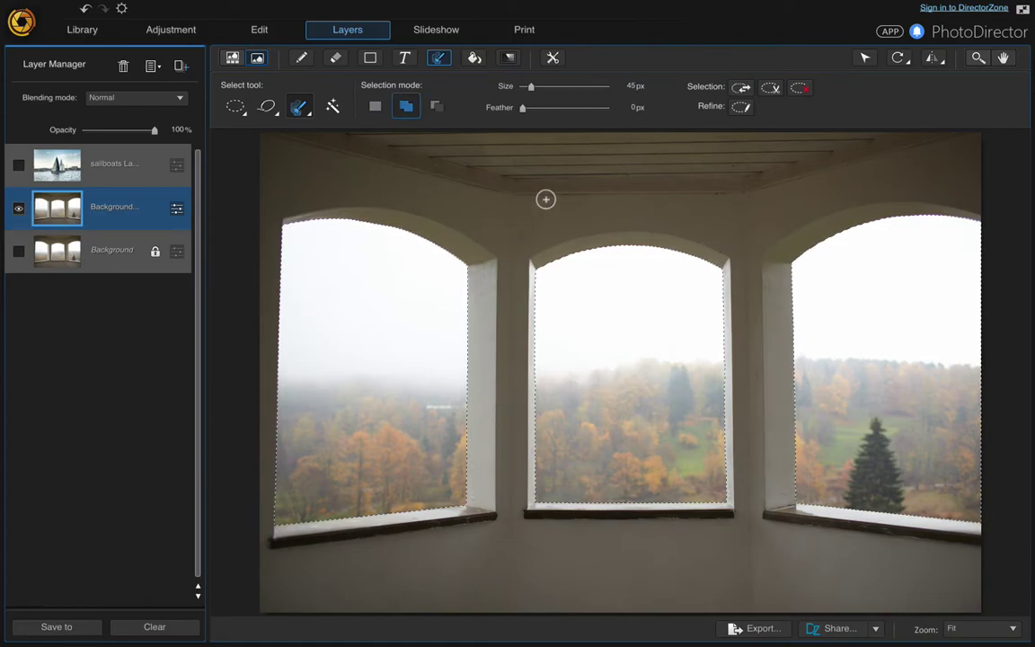
Step: Delete the selected window views, clear the selection, and reduce the brush to 40px
click(771, 90)
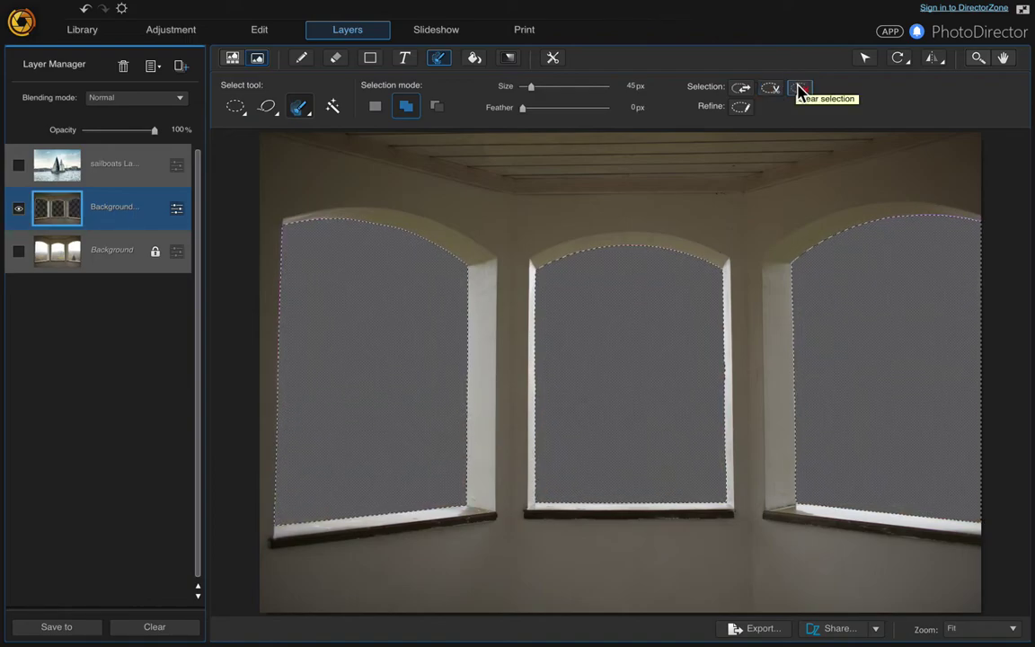
click(800, 90)
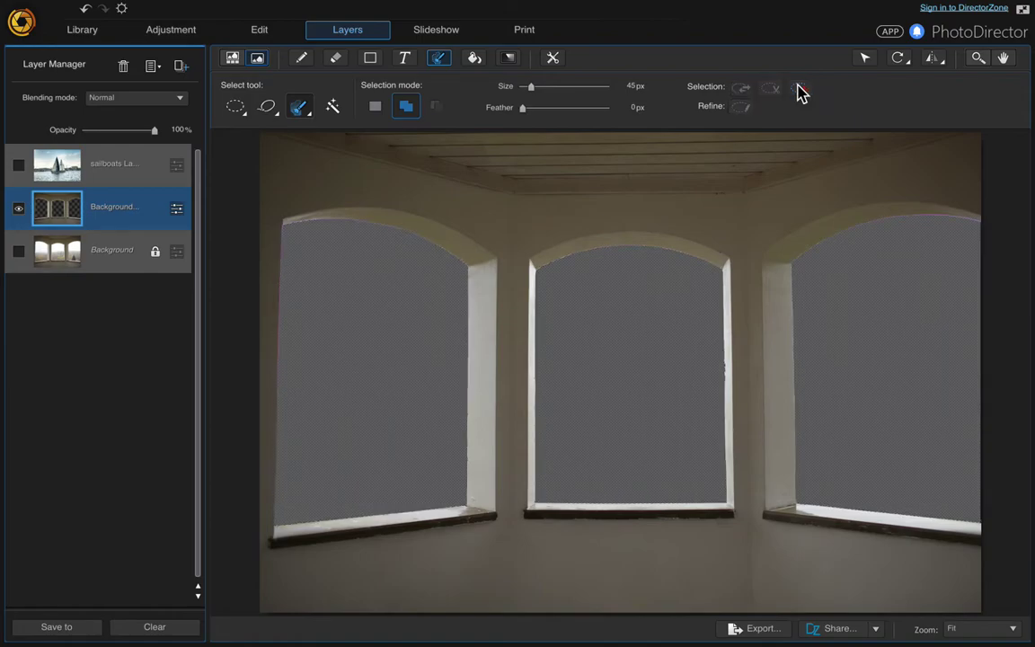
key(bracketleft)
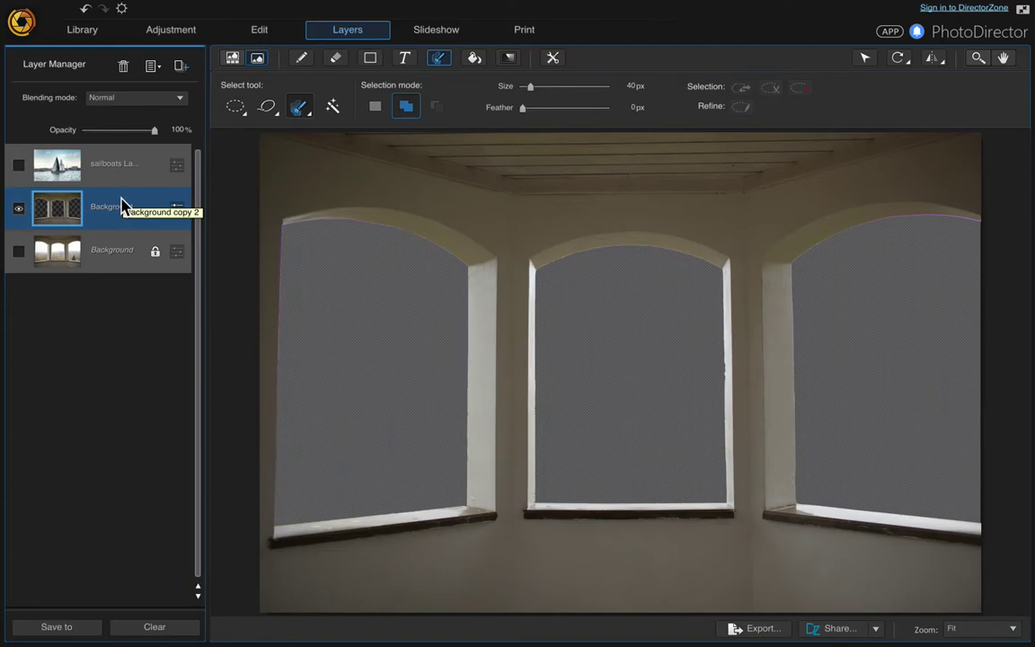
click(181, 67)
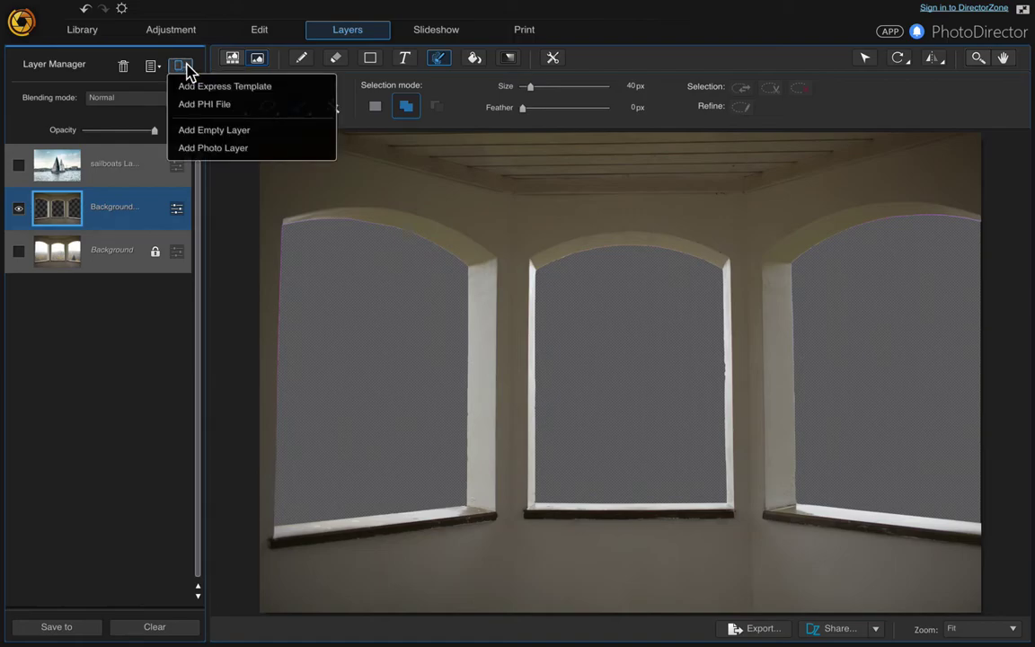
click(199, 148)
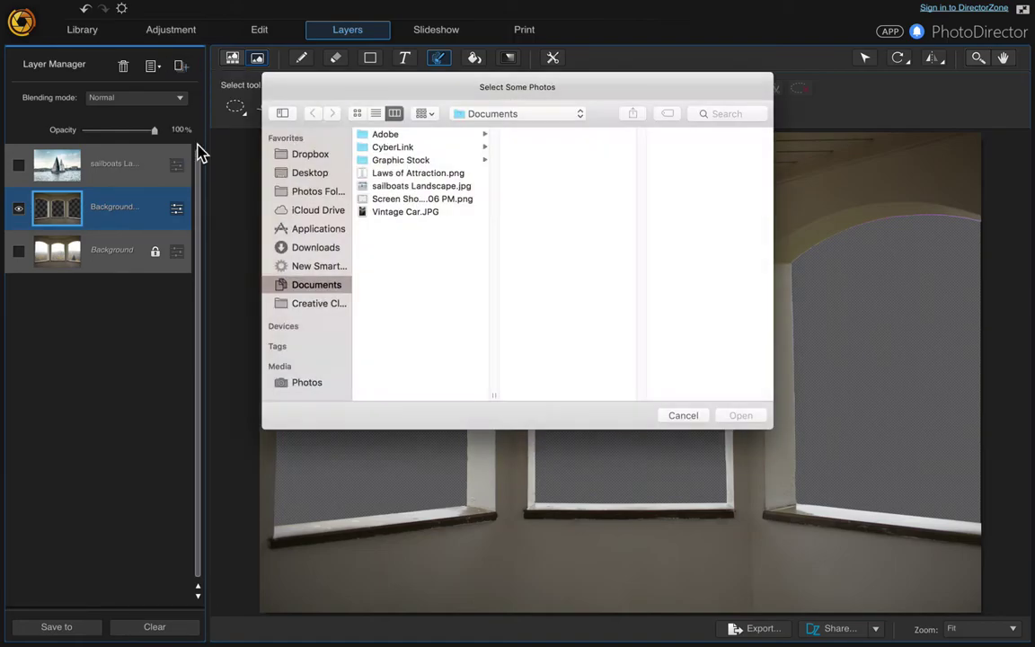
click(405, 189)
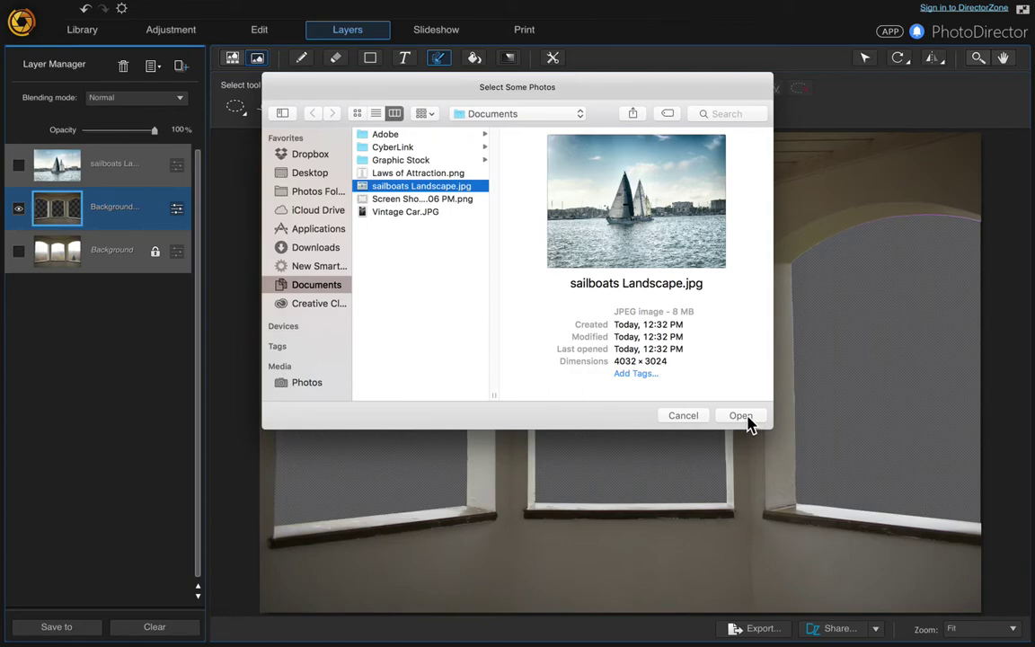
click(698, 420)
click(65, 168)
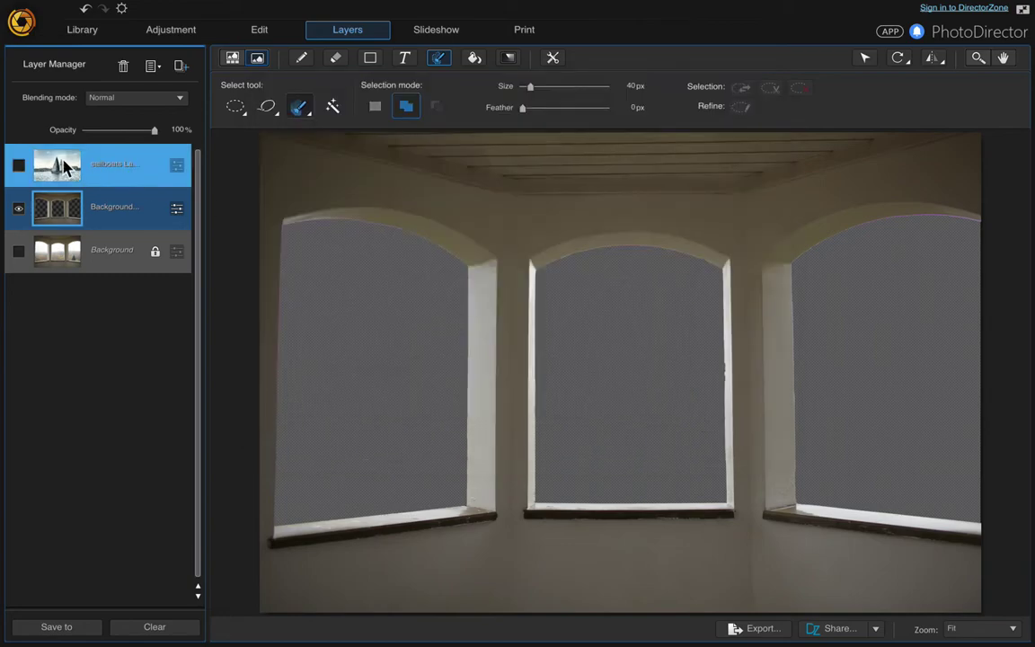
Step: Make the sailboats layer visible and move it below the room copy layer
click(114, 169)
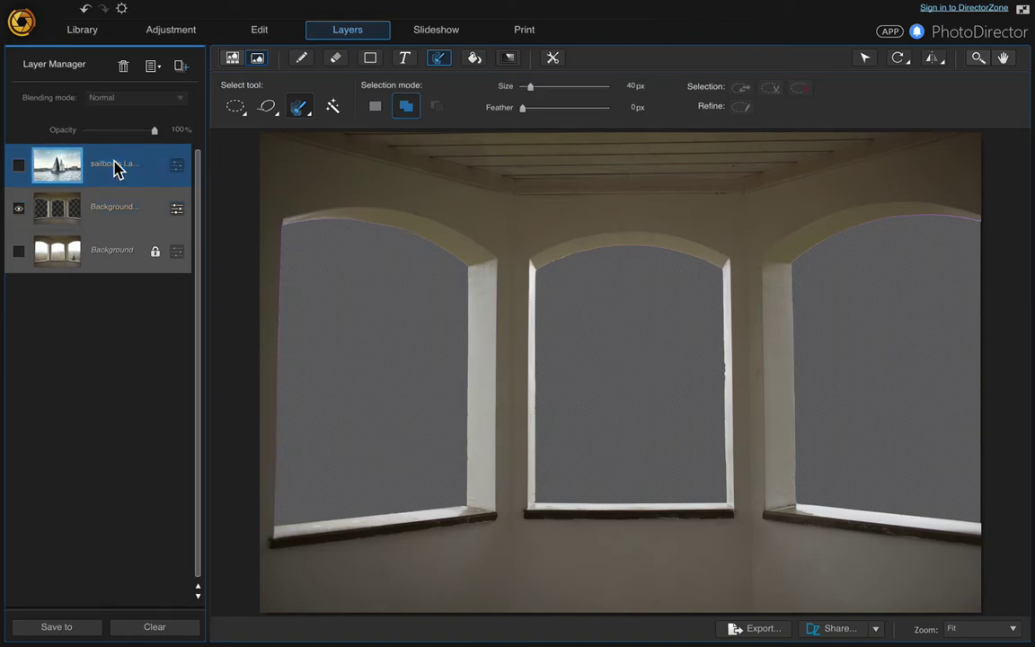
click(18, 165)
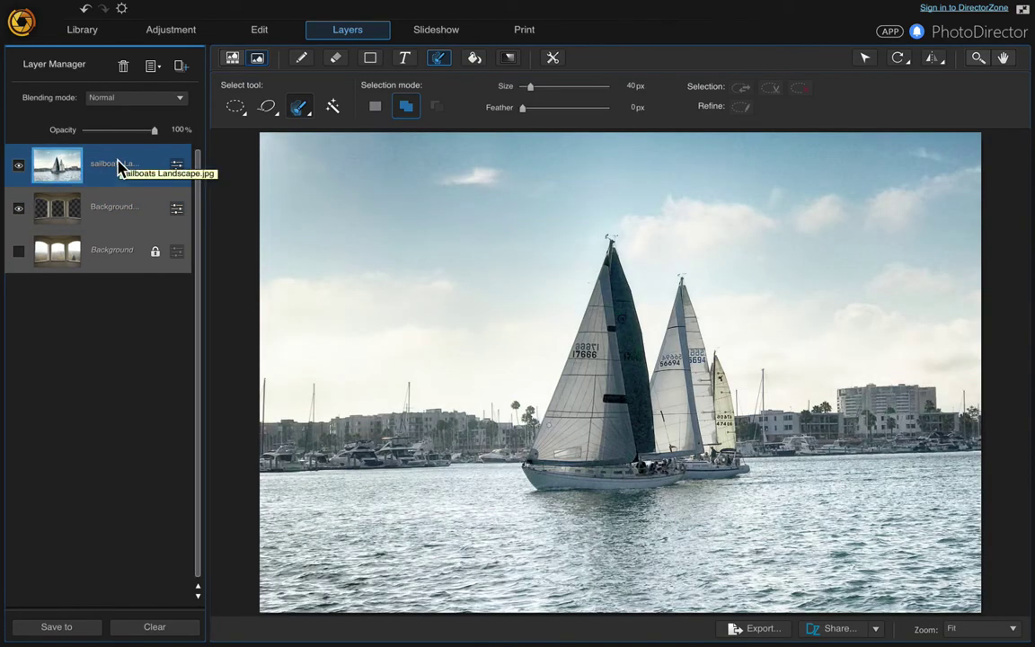
drag(118, 167, 121, 231)
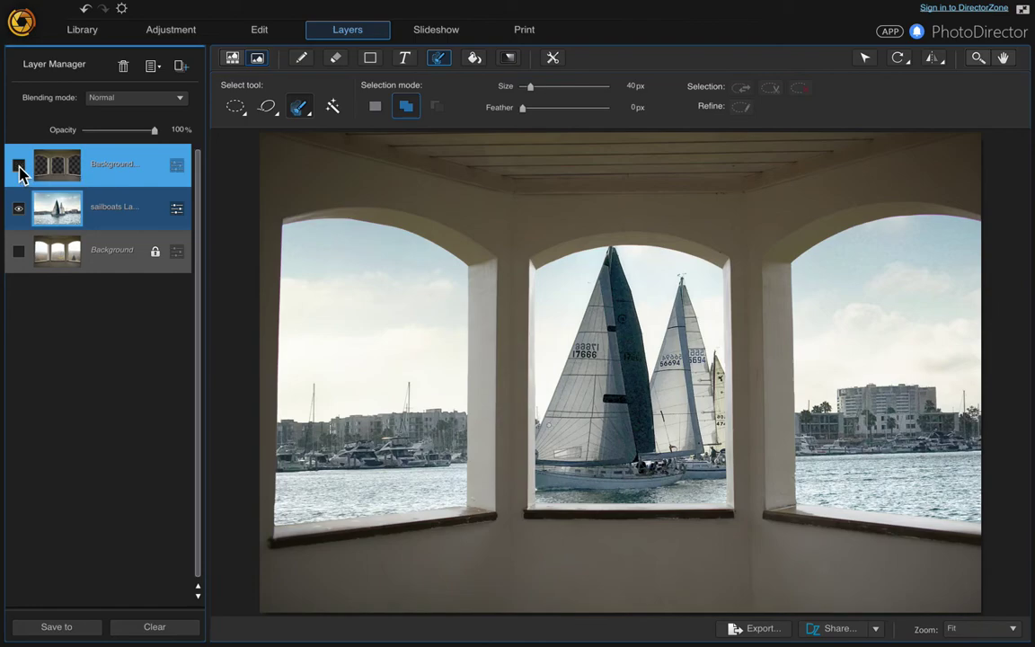
Step: Shift the sailboat photo about 35 px right to centre the lead boat in the middle window
click(19, 166)
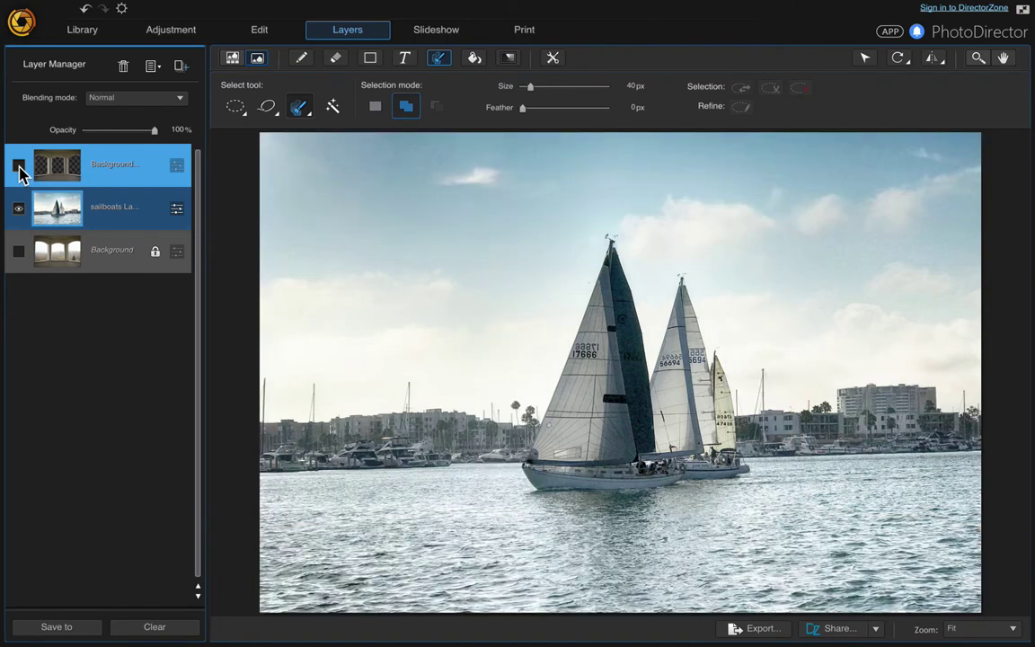
click(864, 61)
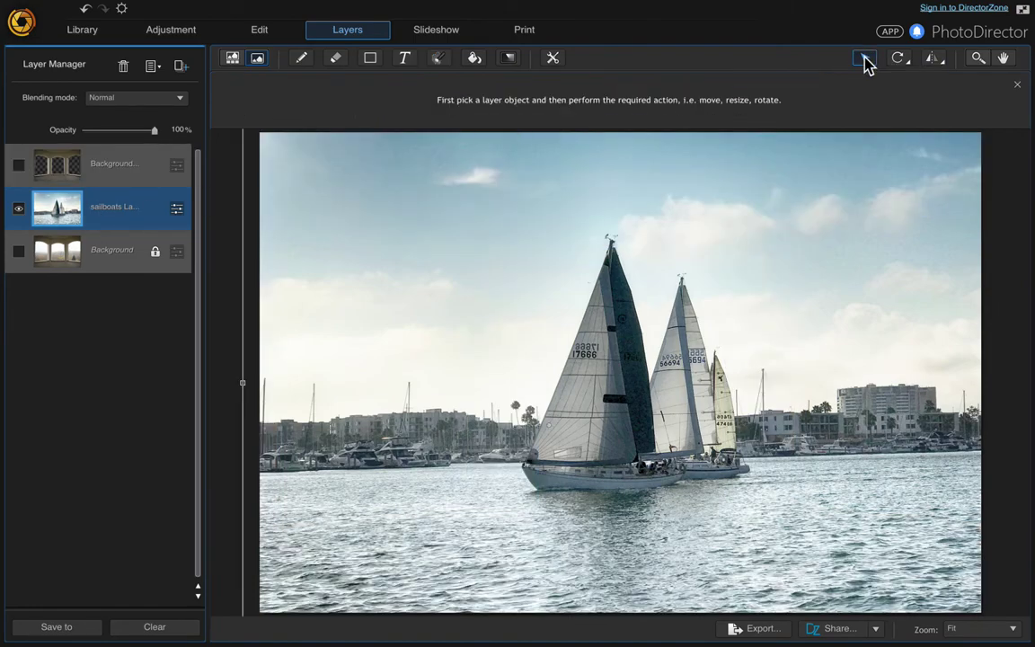
drag(368, 278, 387, 279)
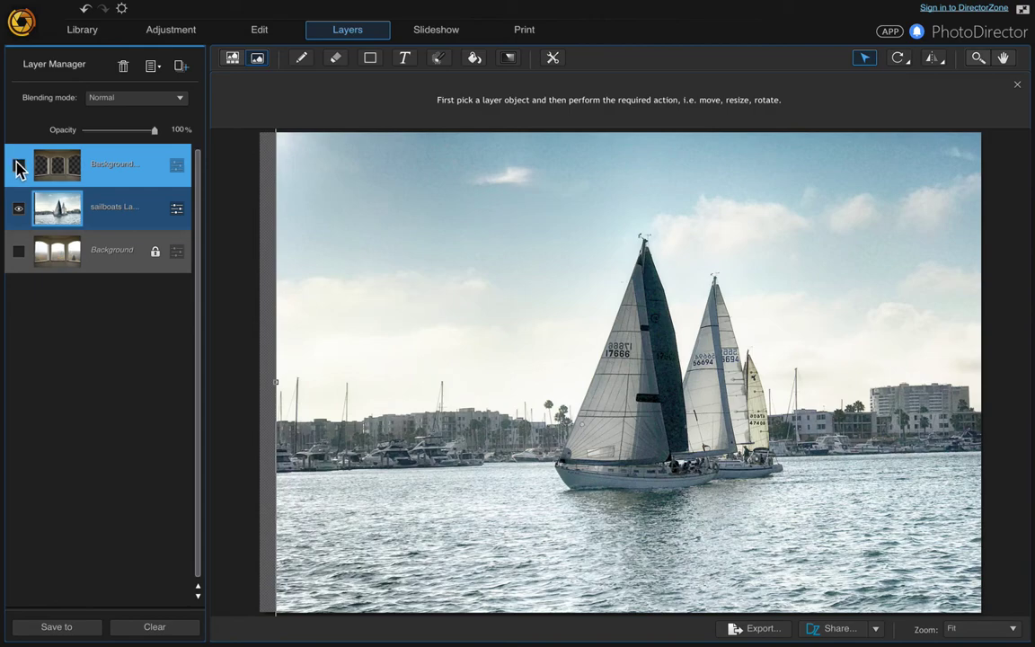
click(17, 165)
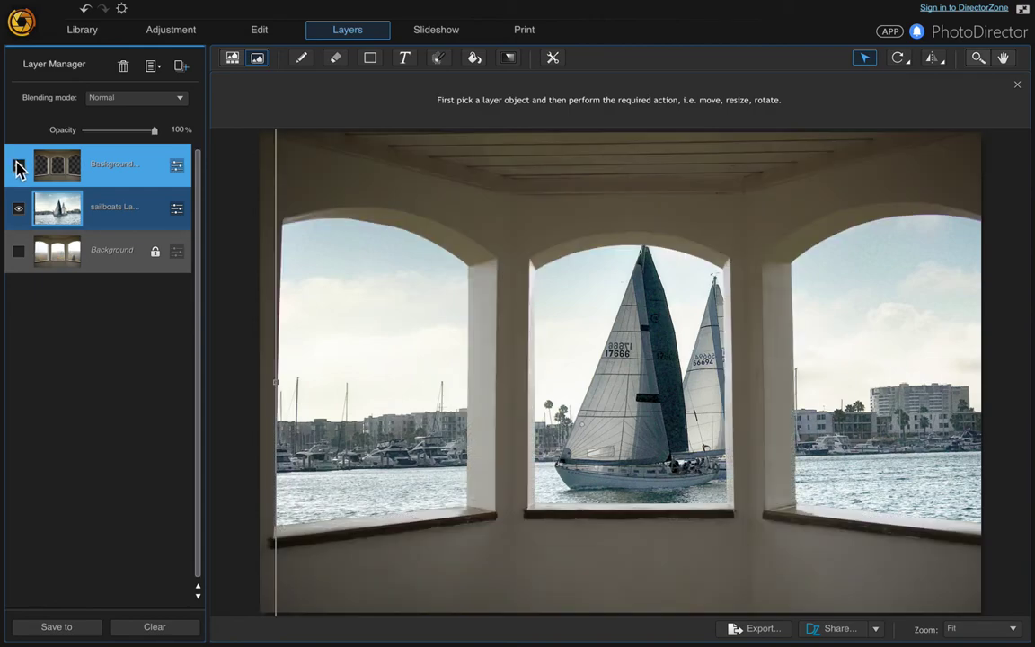
click(247, 360)
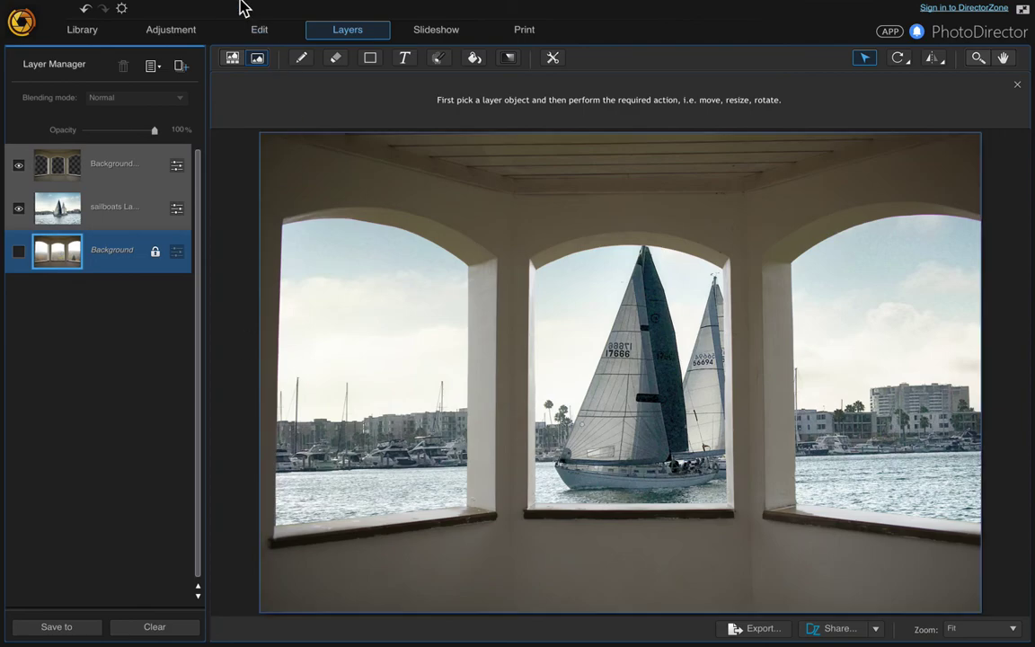
click(194, 8)
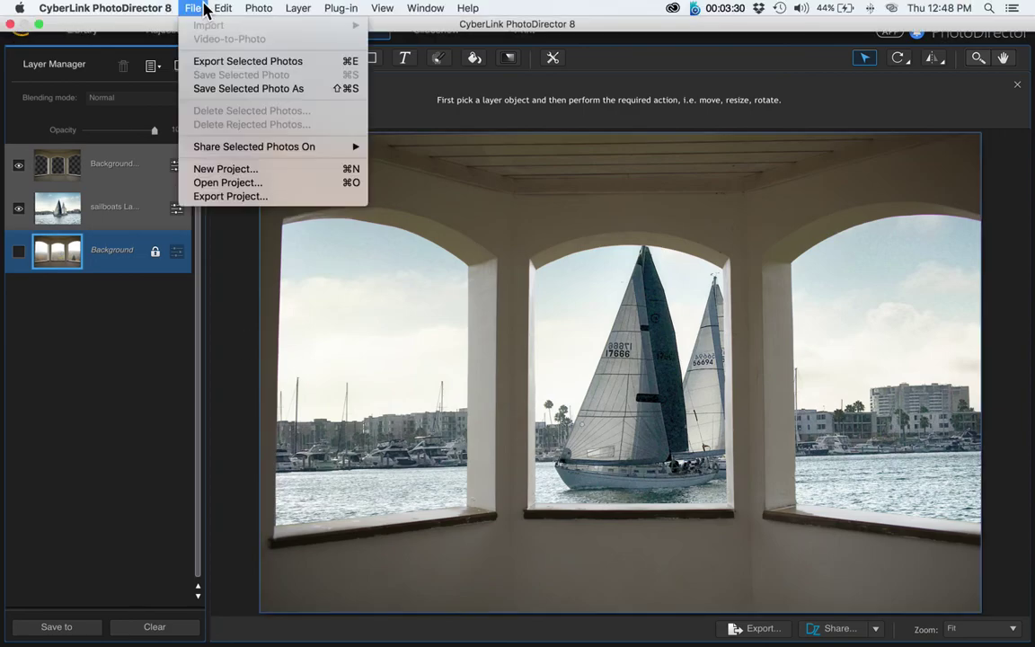
click(209, 63)
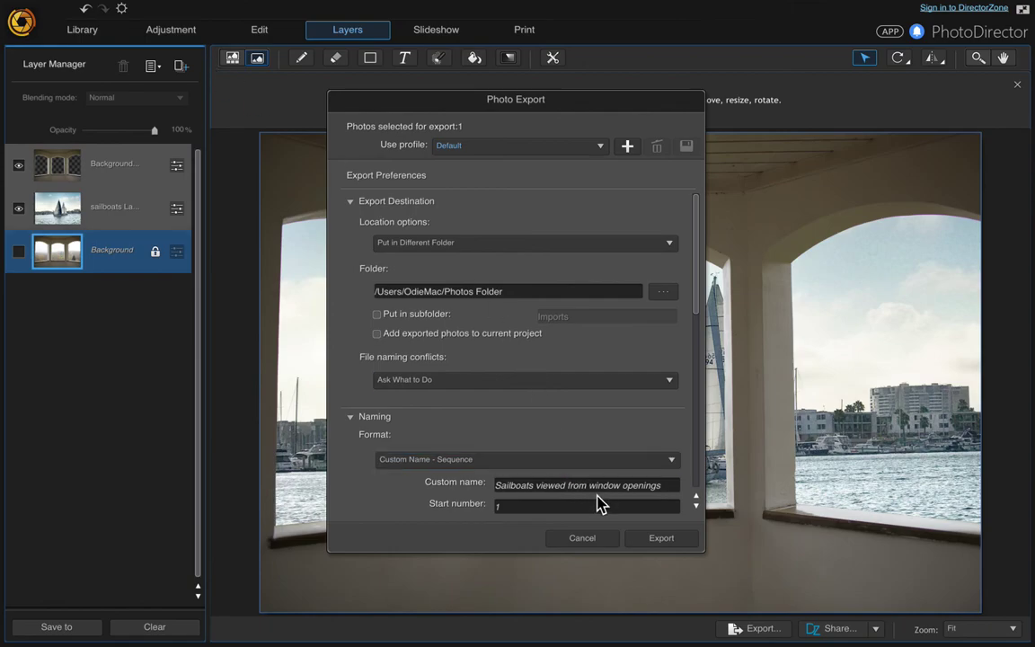
click(500, 505)
key(BackSpace)
text(1)
click(582, 538)
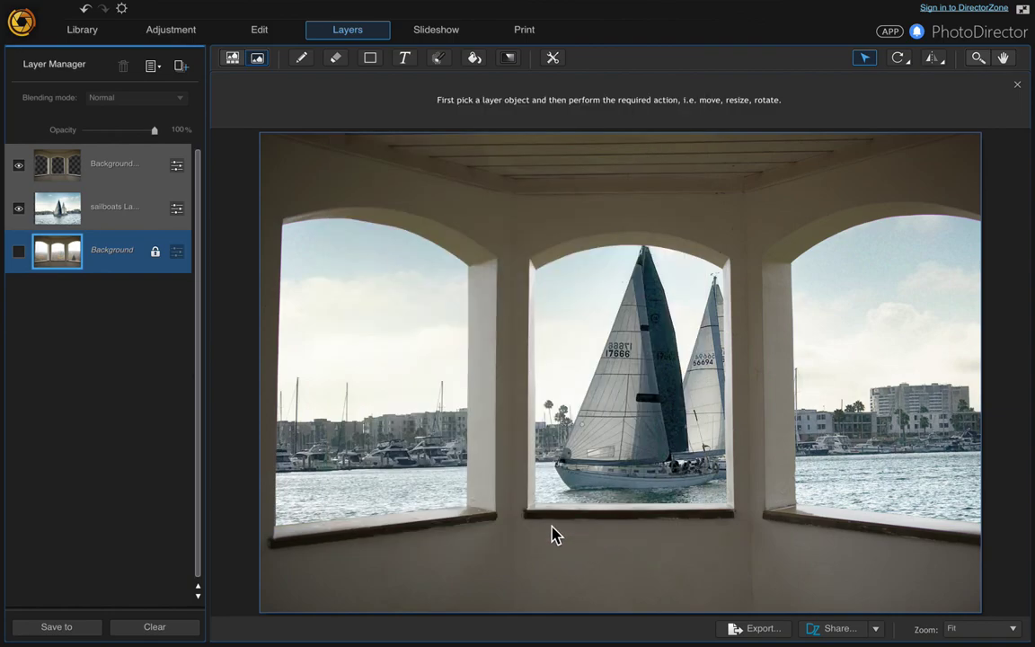